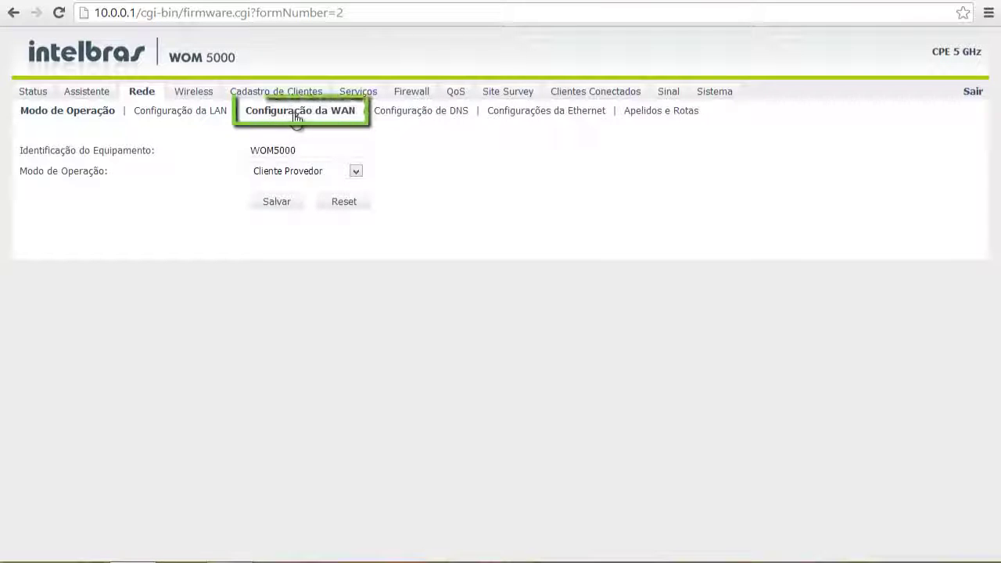
# Set the configuration type to PPPOE in the network's WAN configuration
pyautogui.click(295, 114)
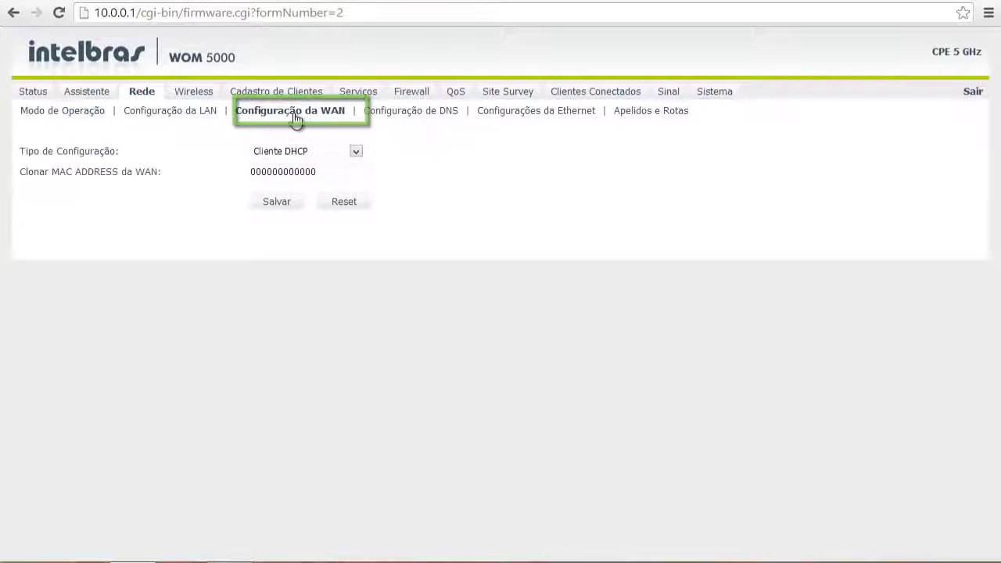
pyautogui.click(356, 151)
pyautogui.click(341, 186)
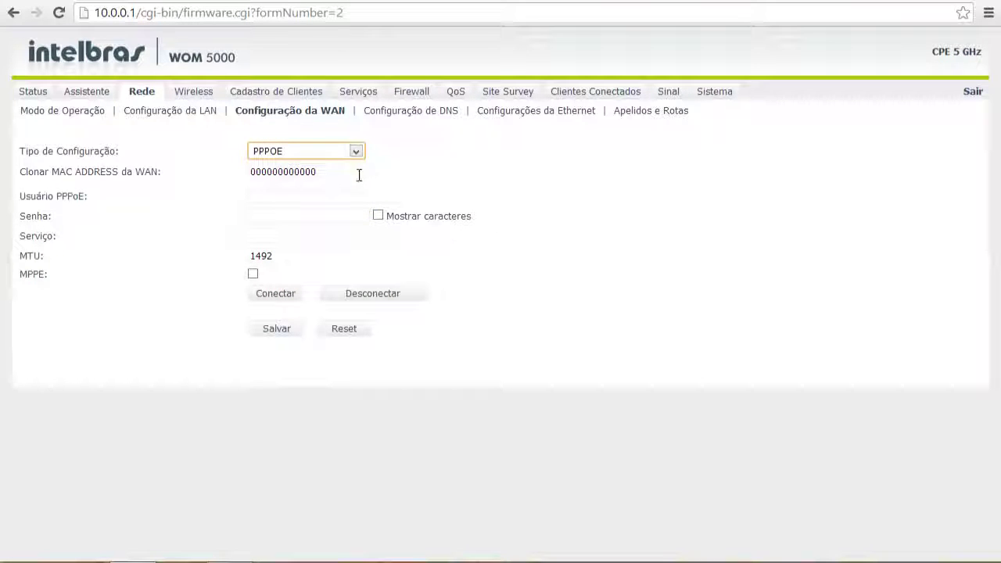
# Enter "usuário" as the PPPoE user, fill in the PPPoE password and save the WAN settings
pyautogui.click(332, 194)
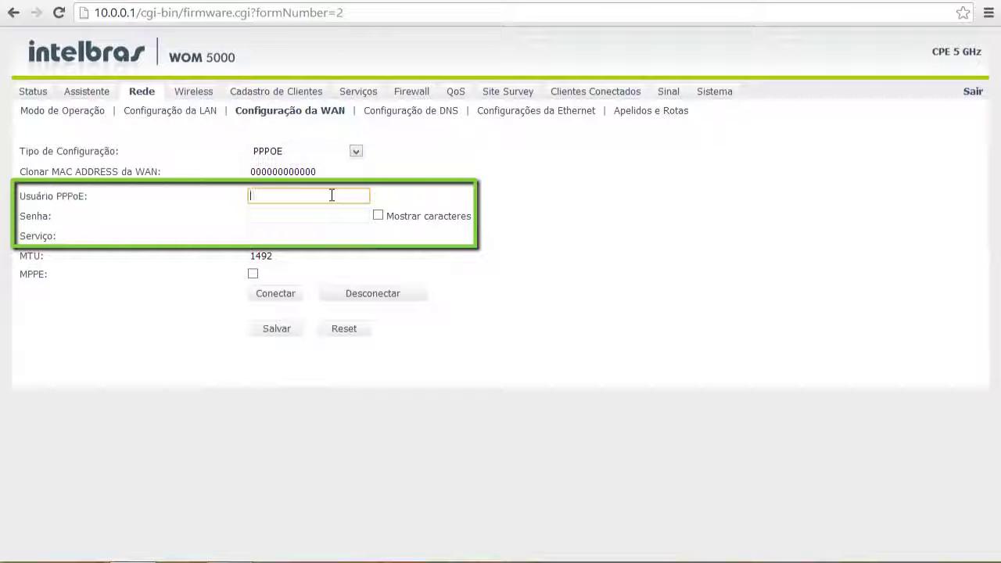
pyautogui.write('usuário')
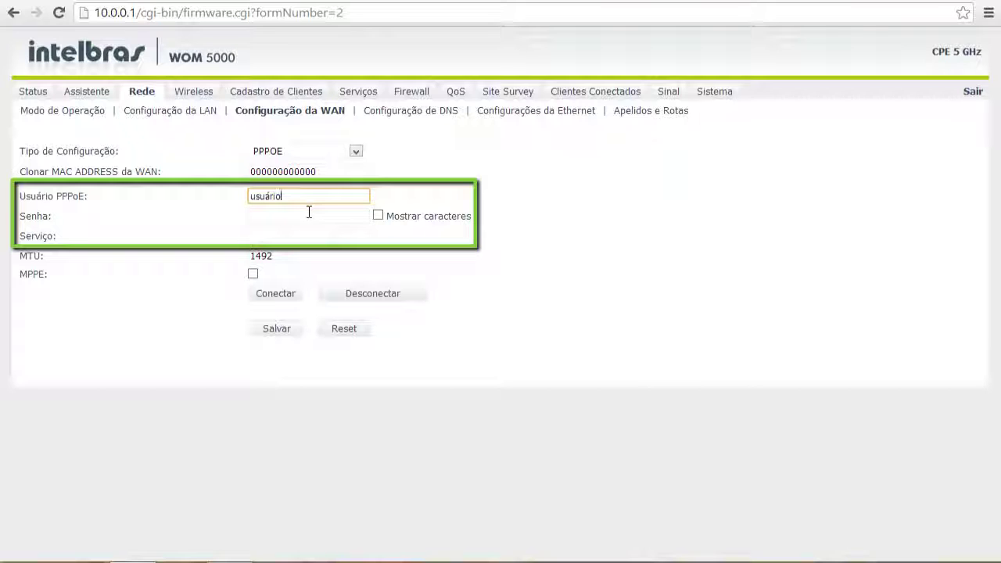
pyautogui.click(309, 211)
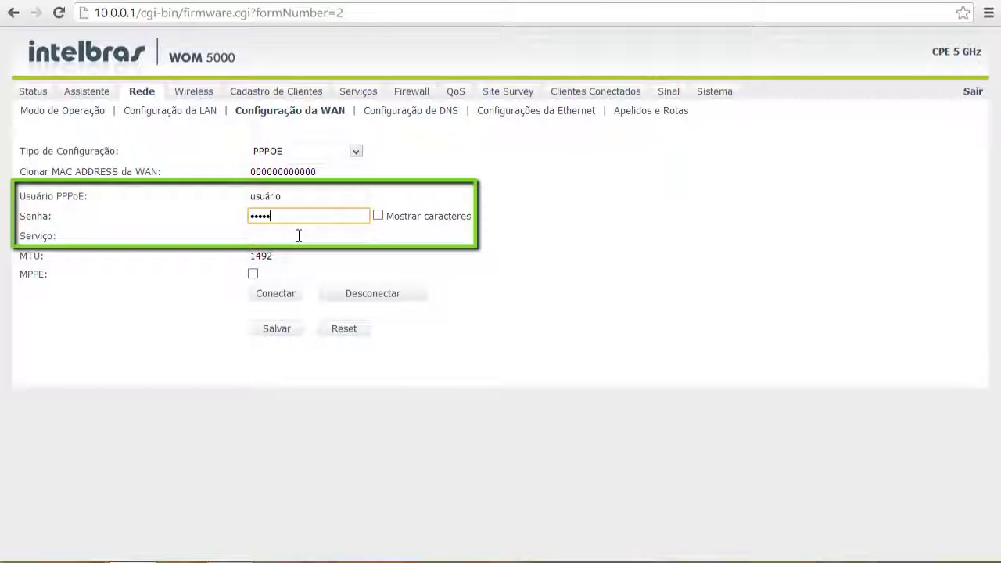
pyautogui.click(277, 329)
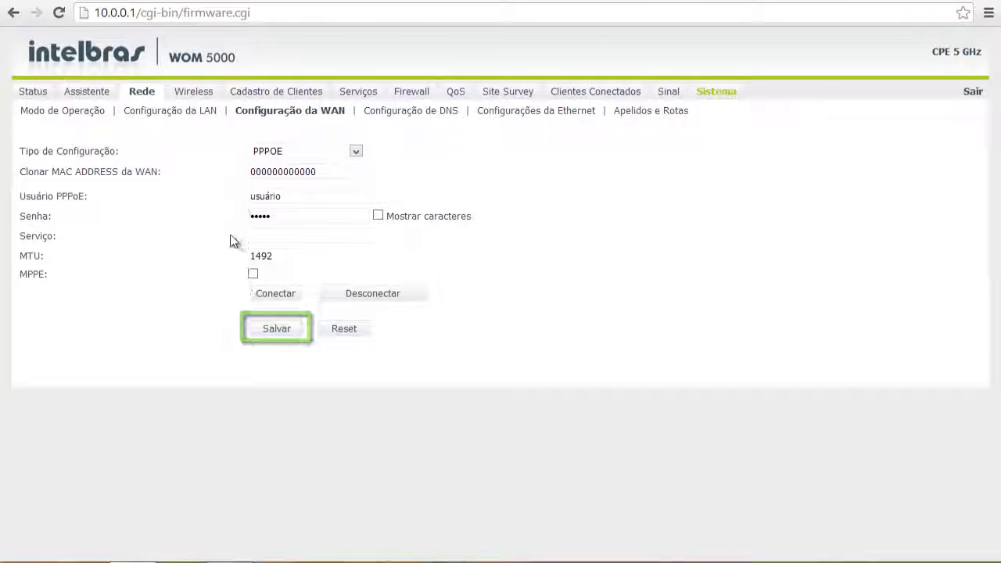
# Choose Cliente as the basic wireless operating mode, and switch WDS client mode on and back off
pyautogui.click(197, 92)
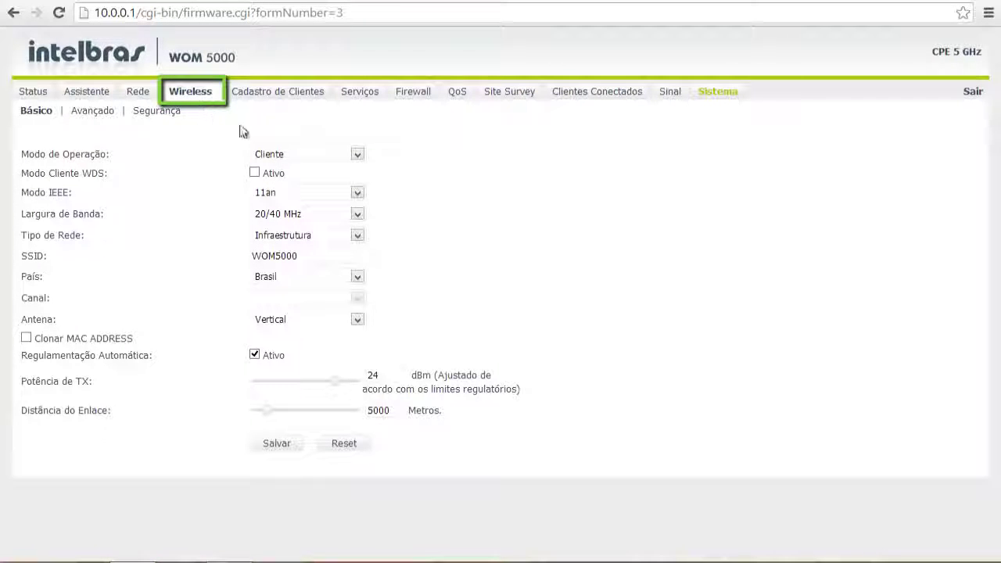
pyautogui.click(359, 155)
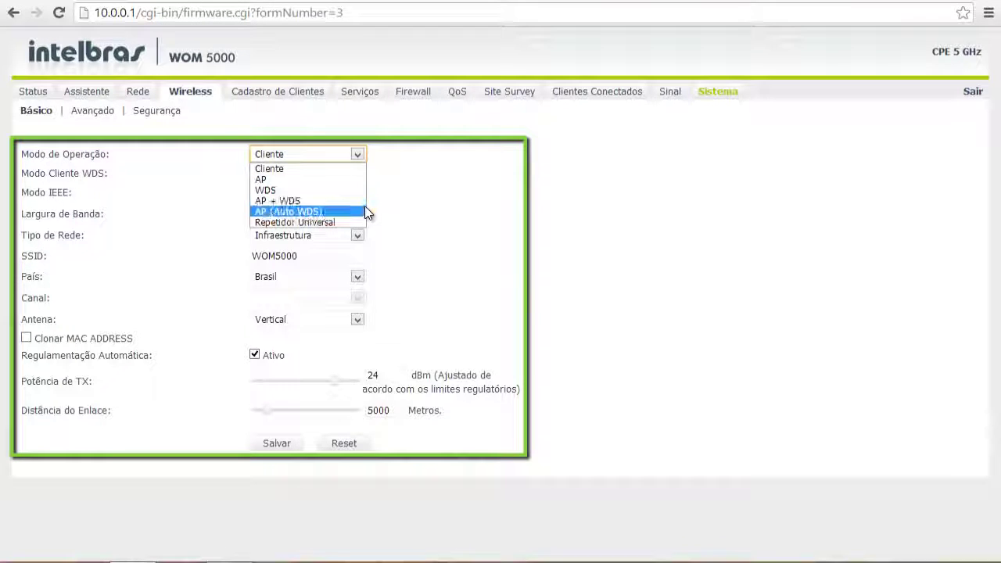
pyautogui.click(360, 170)
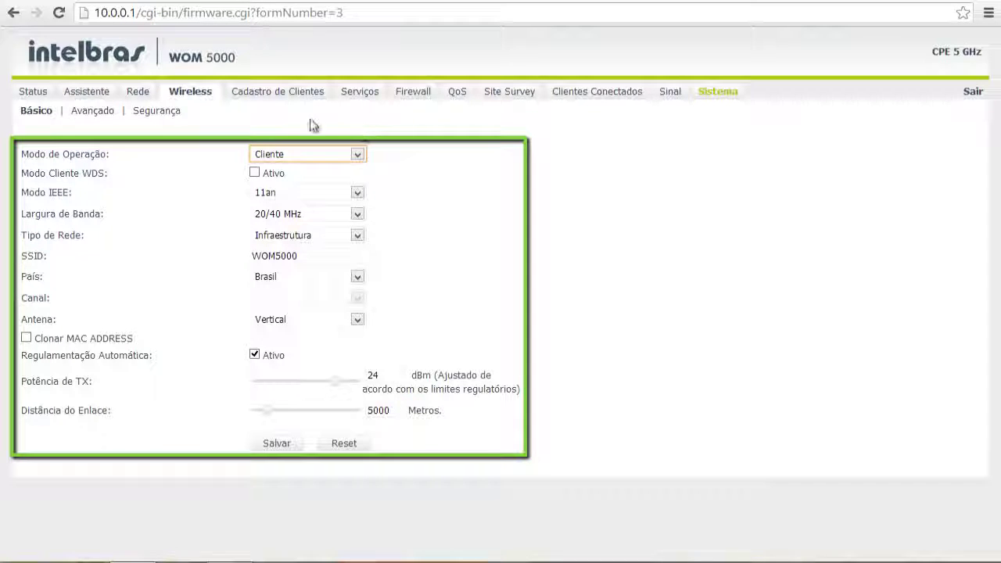
pyautogui.click(253, 173)
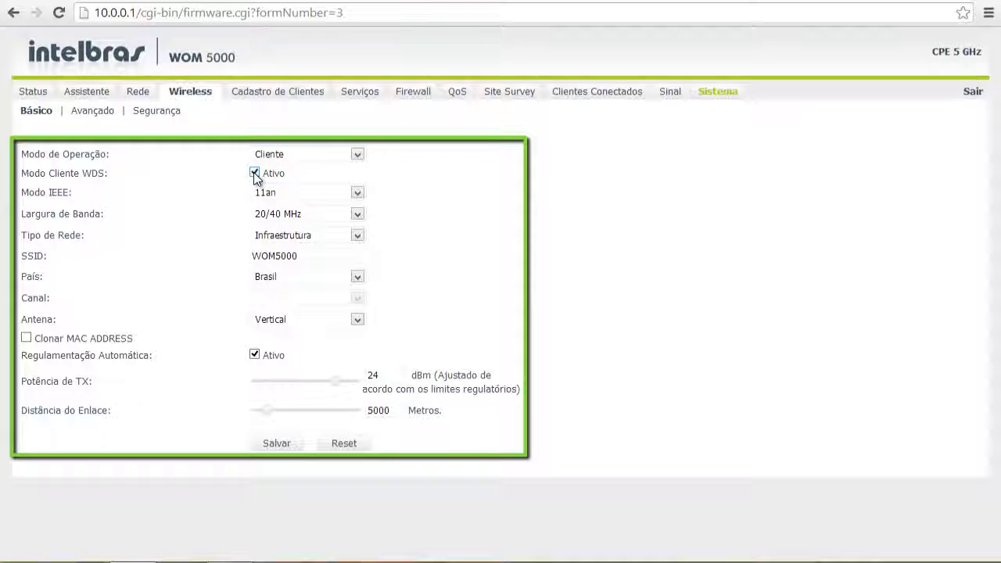
pyautogui.click(253, 173)
# Examine the available IEEE modes and bandwidth options in the basic wireless settings
pyautogui.click(361, 197)
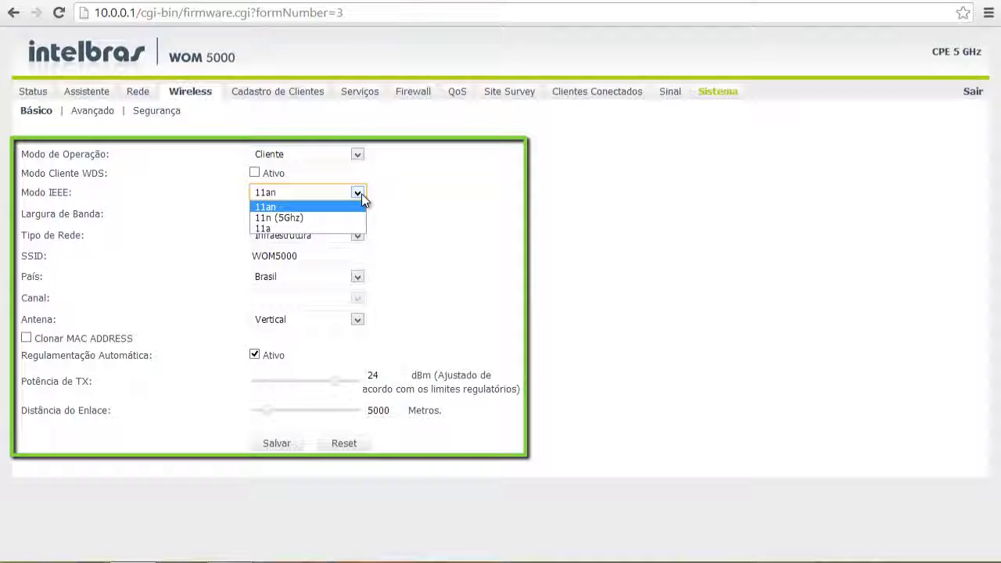
pyautogui.click(361, 197)
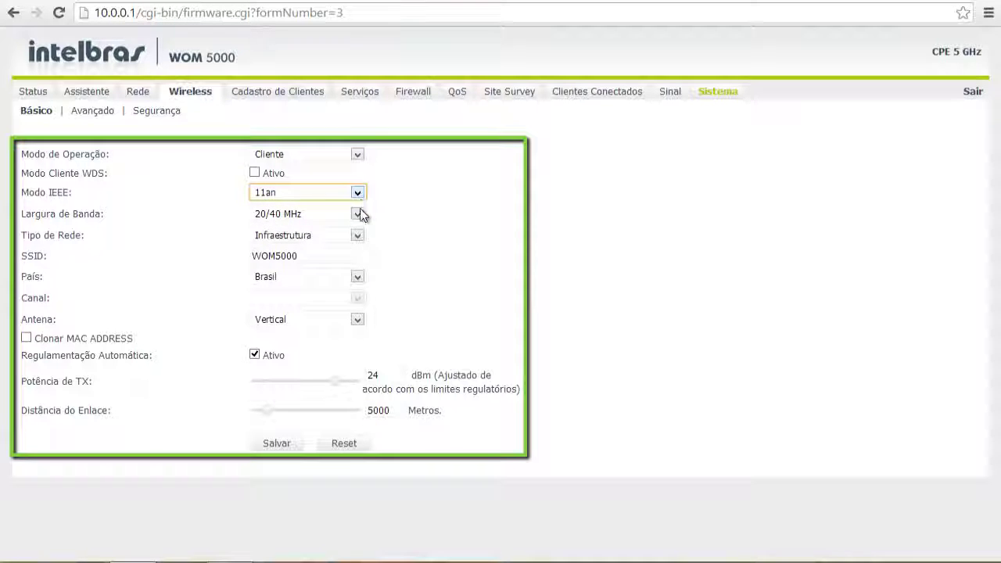
pyautogui.click(359, 216)
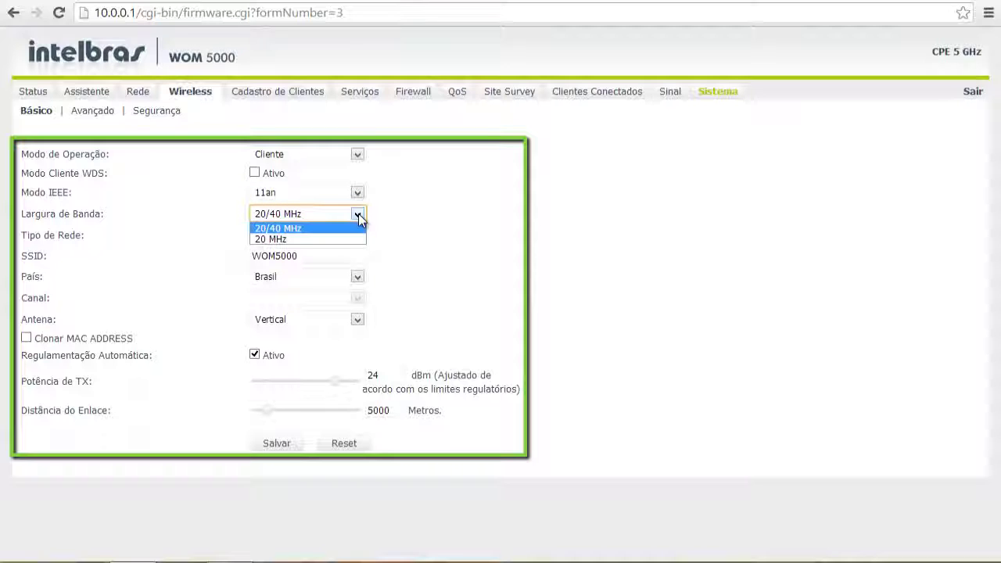
pyautogui.click(359, 216)
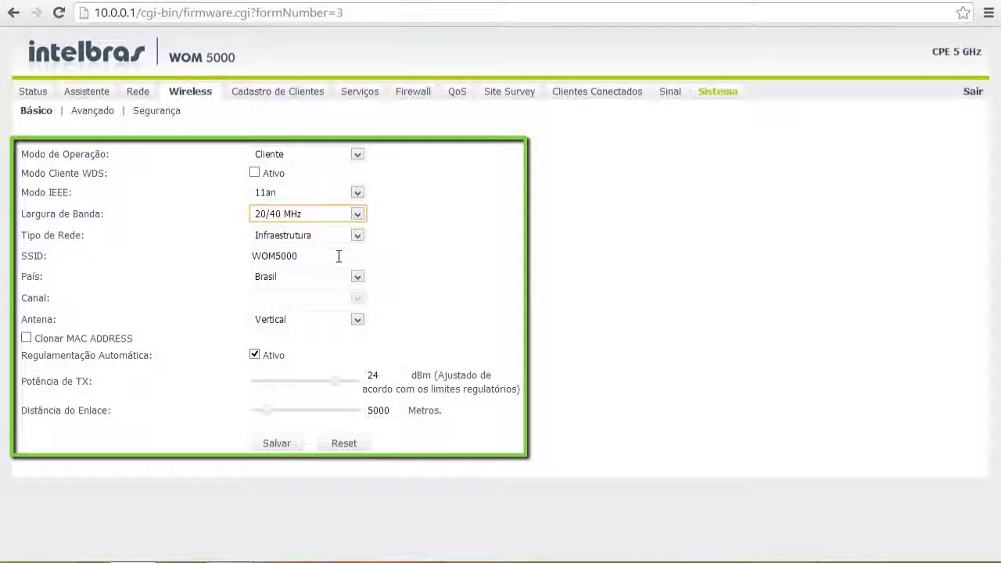
# Choose Brasil as the country and Vertical as the antenna for the wireless interface
pyautogui.click(339, 256)
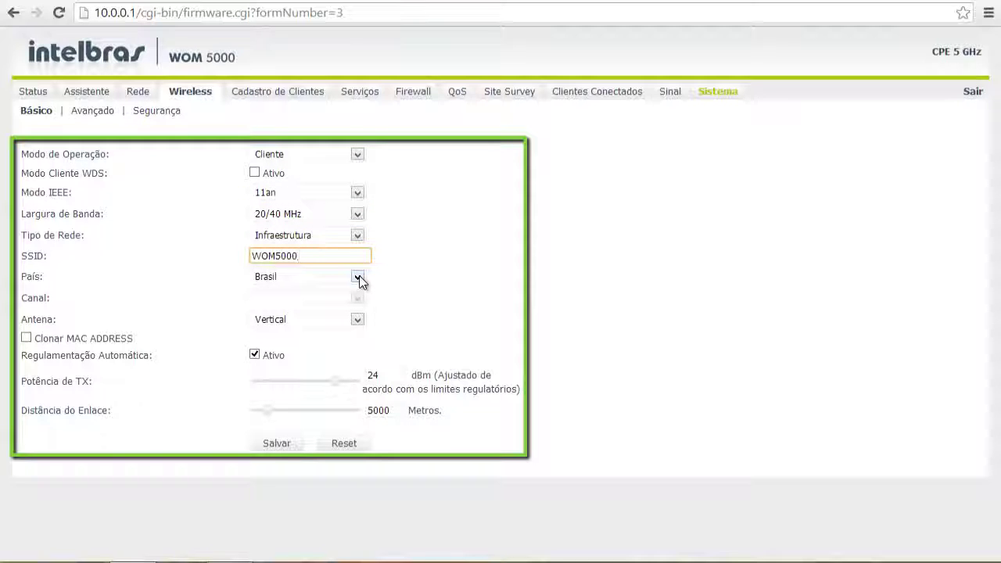
pyautogui.click(357, 278)
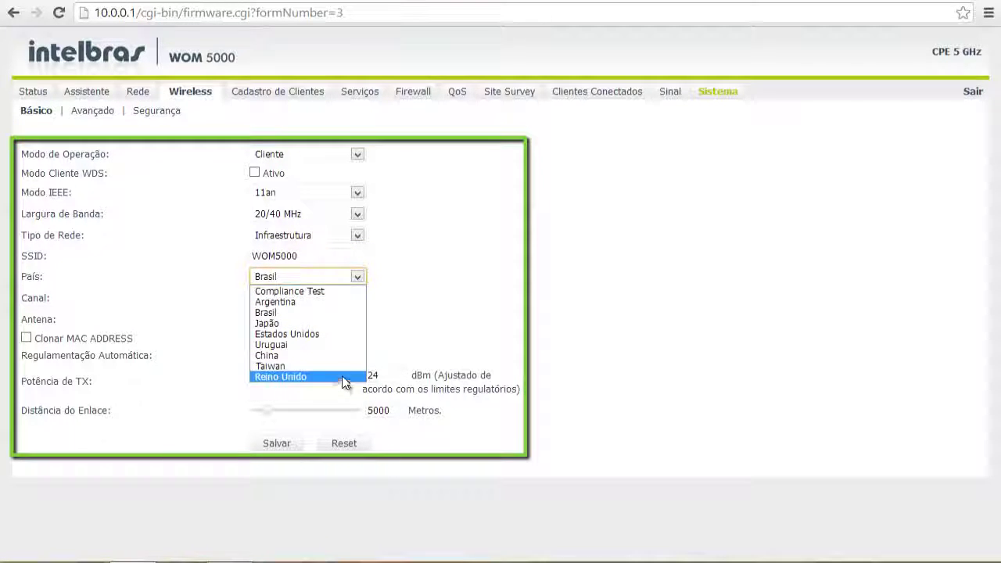
pyautogui.click(344, 312)
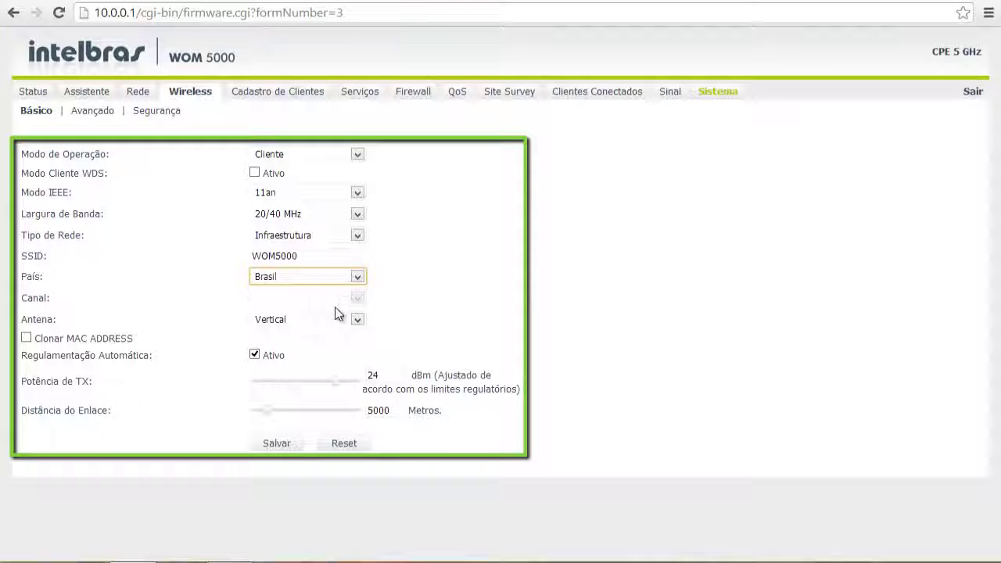
pyautogui.click(356, 321)
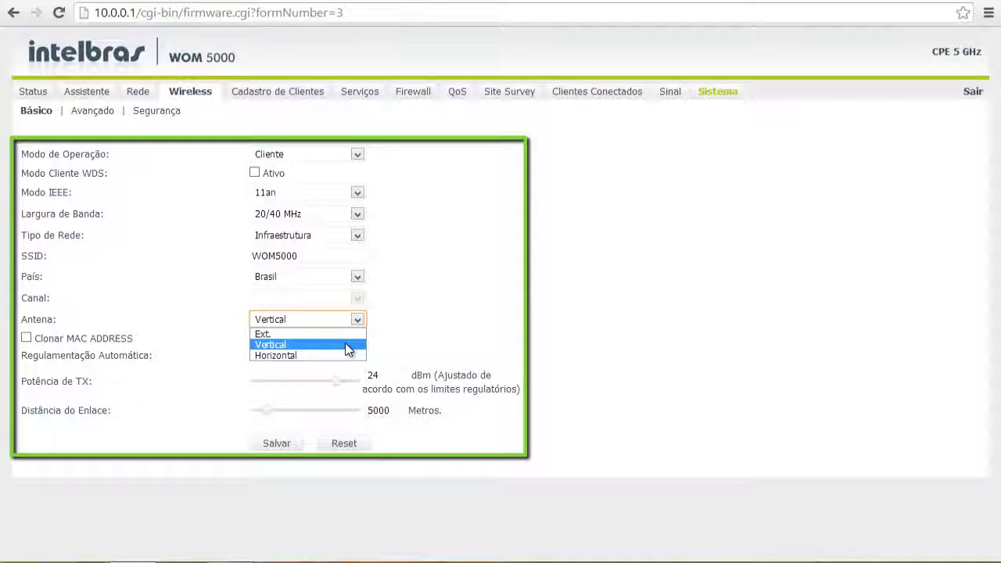
pyautogui.click(346, 345)
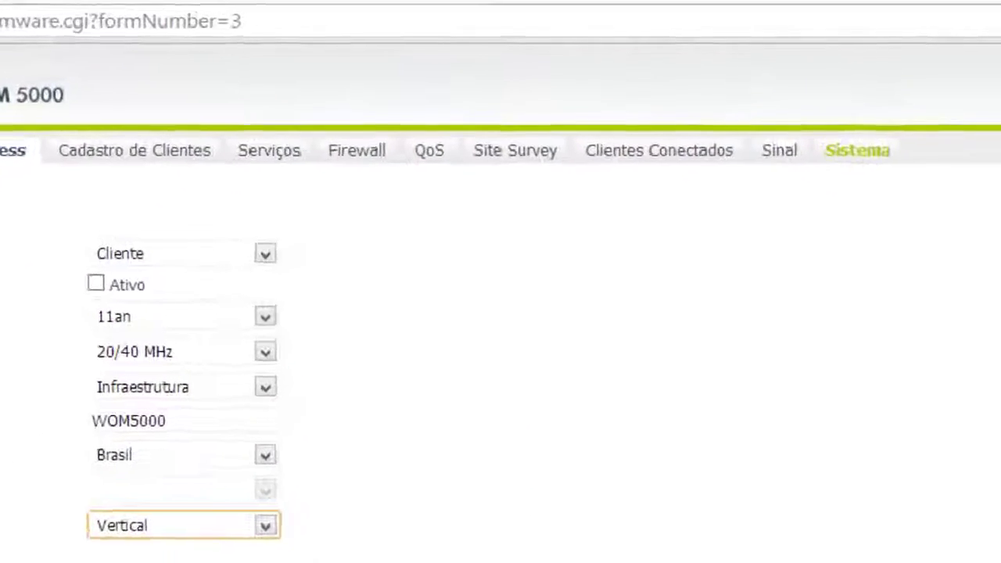
# Toggle automatic regulation and accept its notice, set the TX power to 15 dBm and the link distance to 1500 metres, and save
pyautogui.click(96, 558)
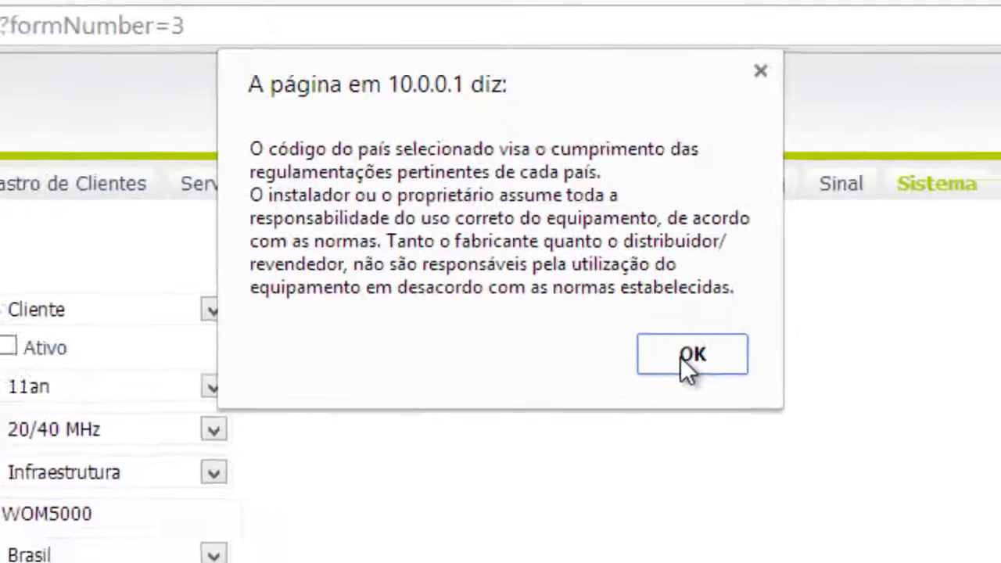
pyautogui.click(681, 358)
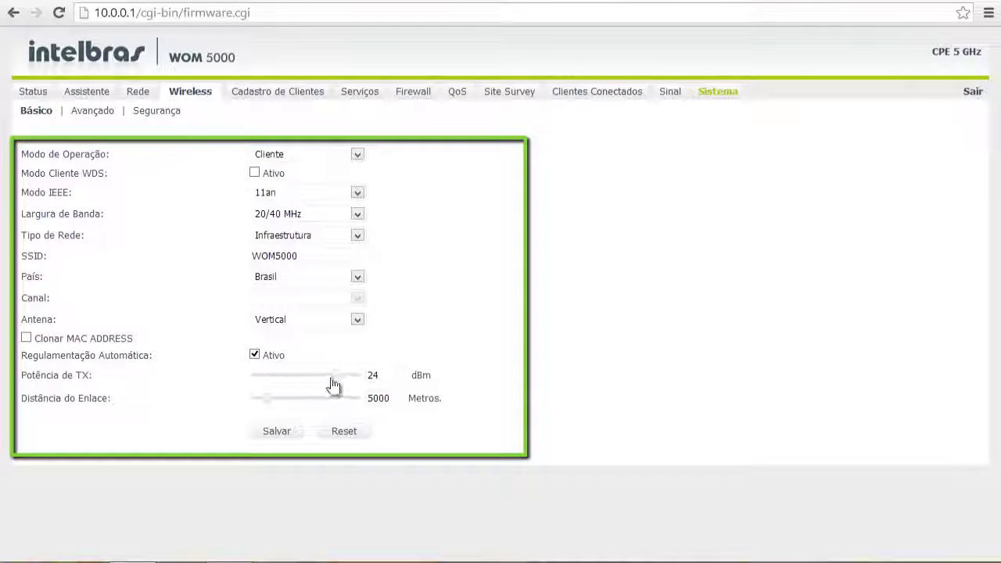
pyautogui.moveTo(340, 383); pyautogui.dragTo(264, 409)
pyautogui.click(273, 435)
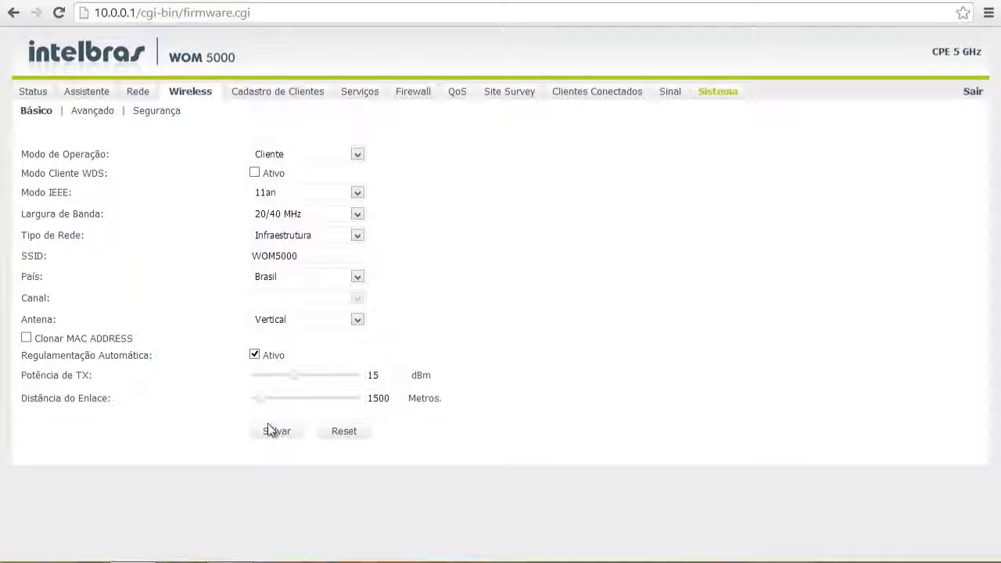
# View the advanced wireless settings, set wireless security to WPA2-PSK with AES, enter the wireless password and save
pyautogui.click(86, 114)
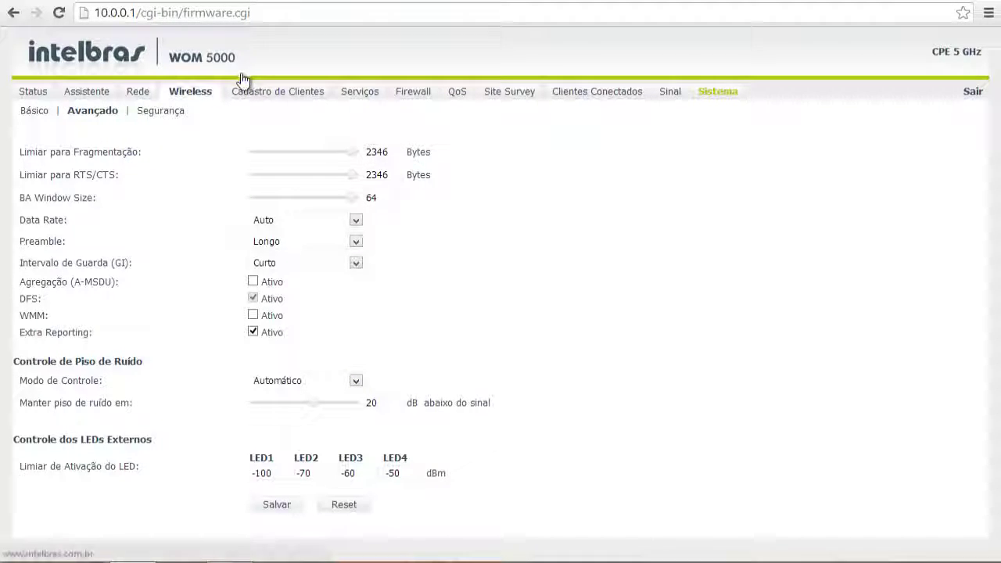
pyautogui.click(179, 114)
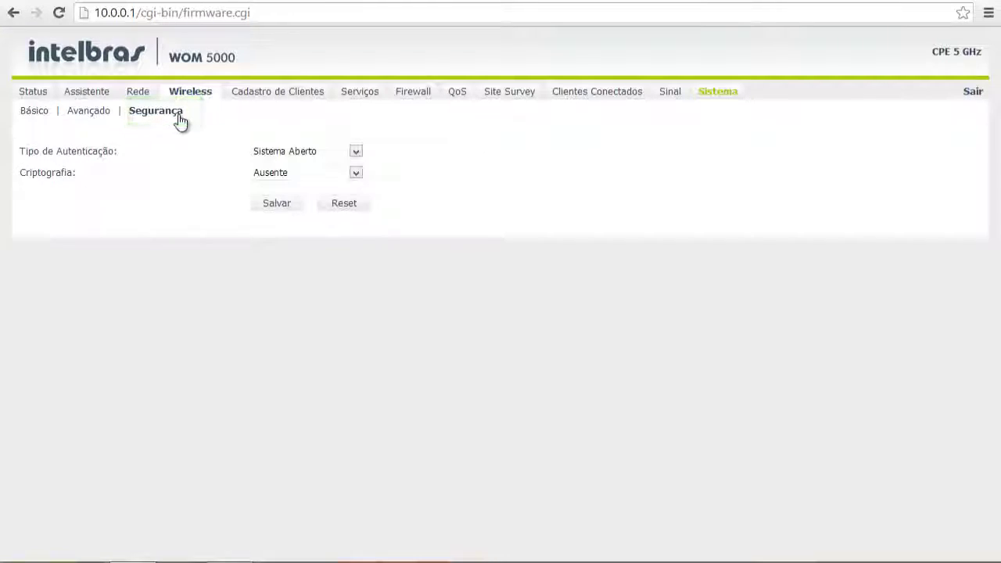
pyautogui.click(354, 154)
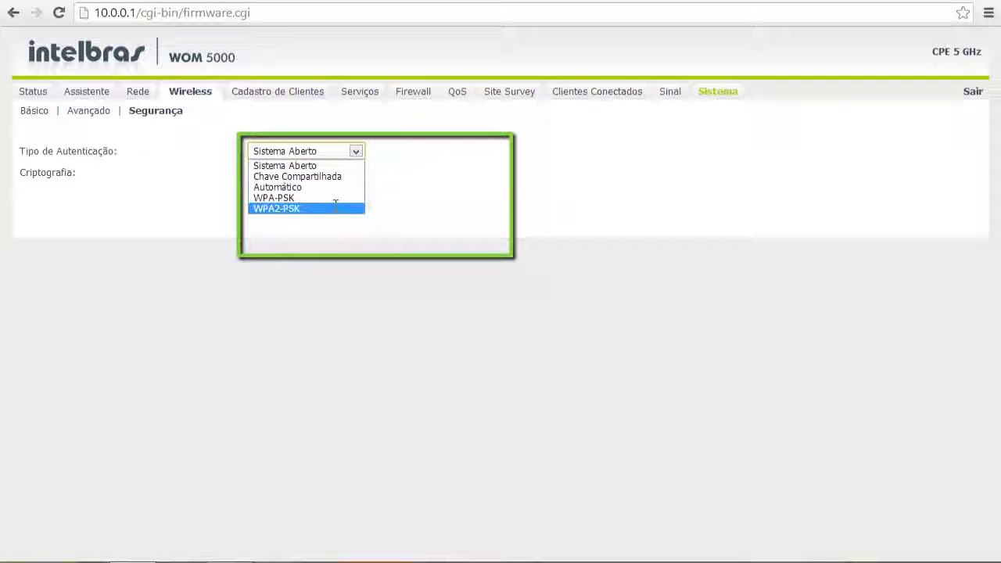
pyautogui.click(335, 208)
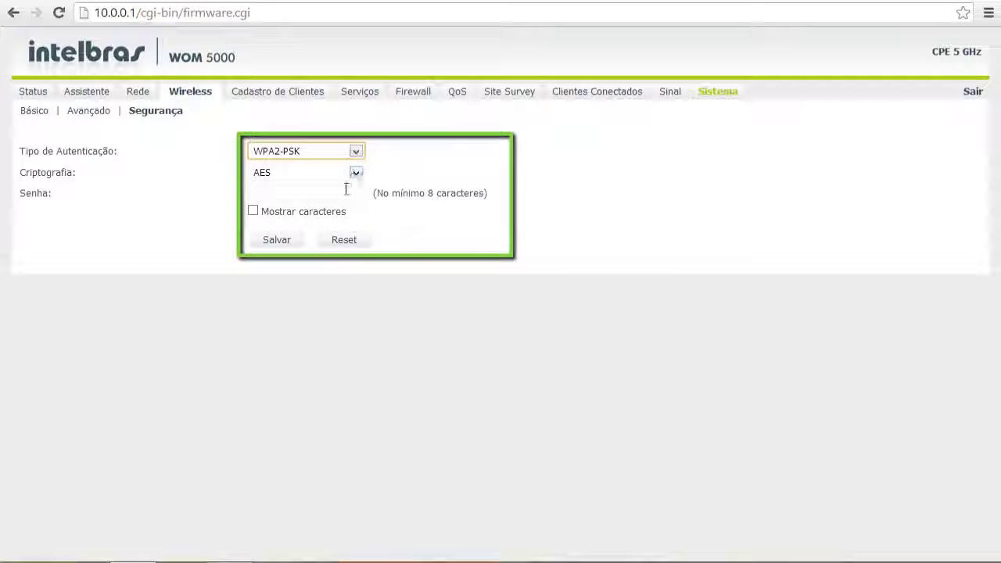
pyautogui.click(346, 192)
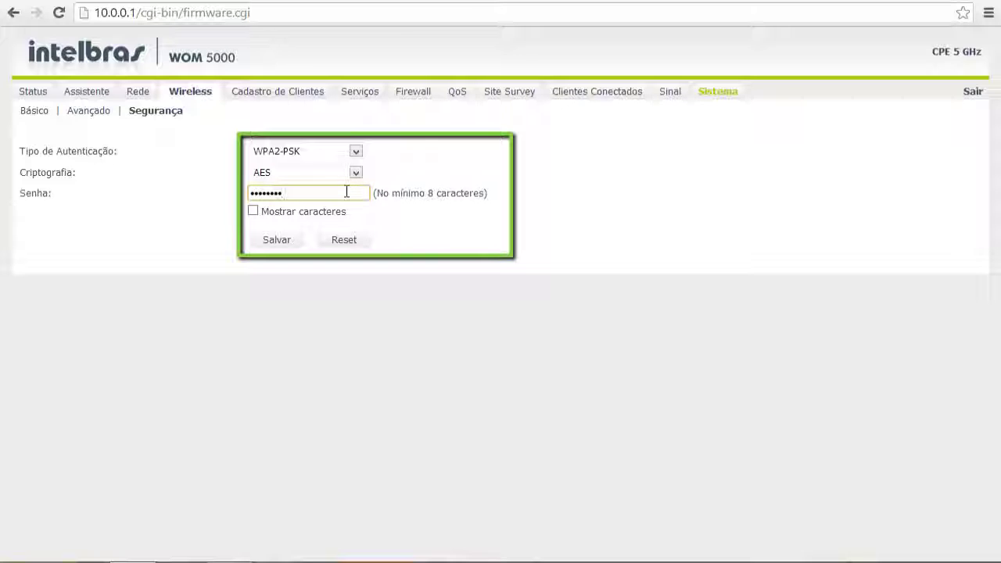
pyautogui.click(276, 240)
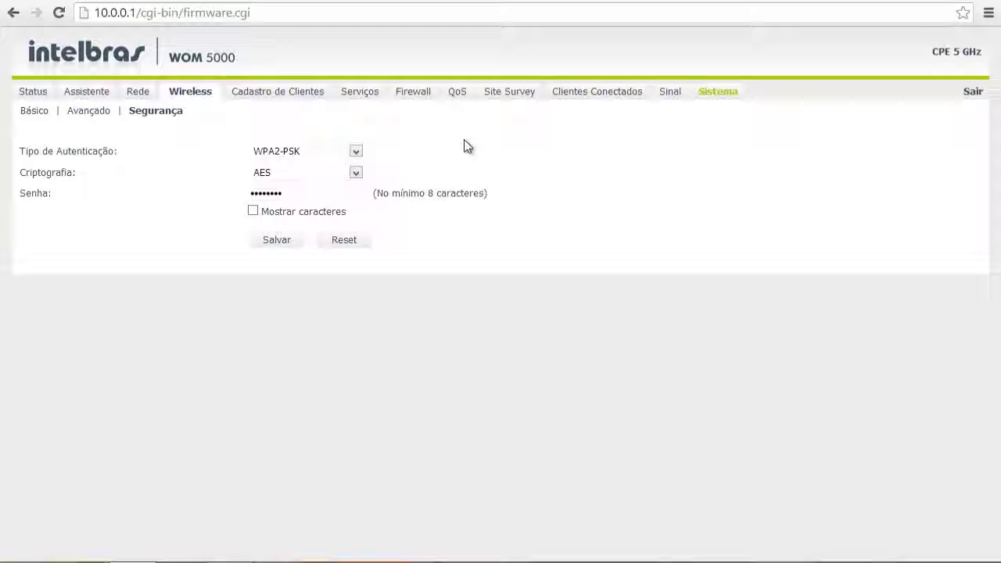
# Apply the saved modifications to the device and log back in with the prefilled credentials
pyautogui.moveTo(714, 100)
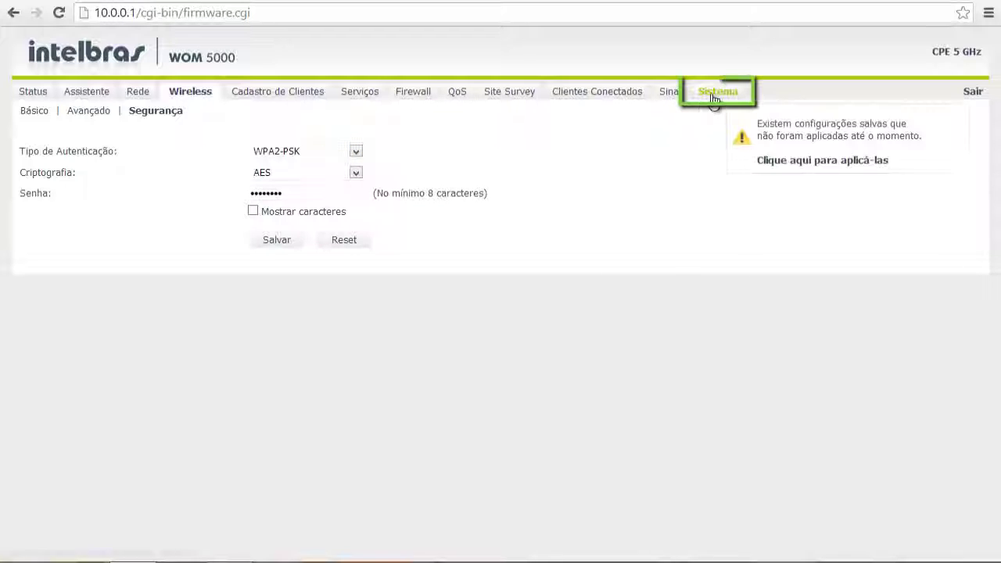
pyautogui.click(714, 98)
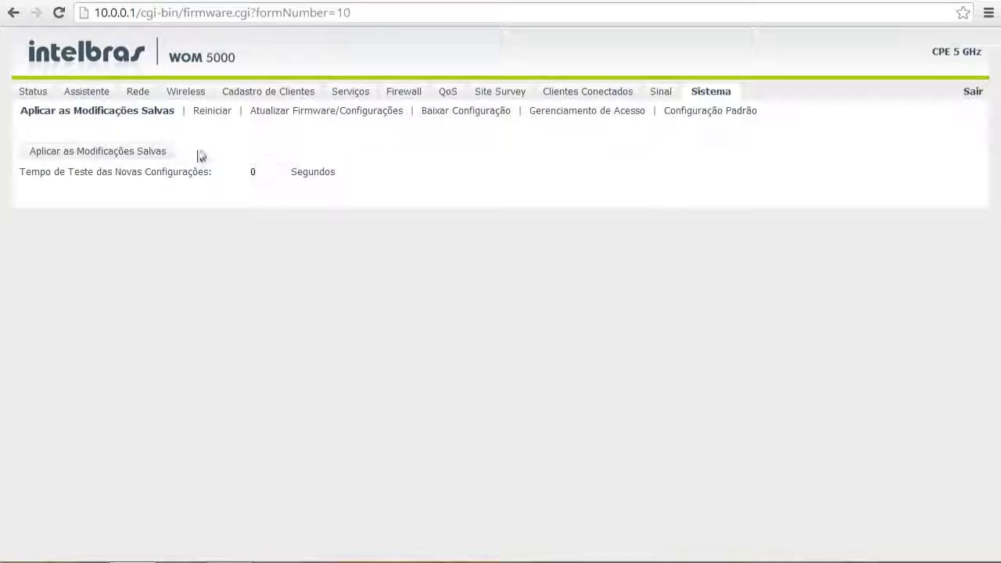
pyautogui.click(110, 152)
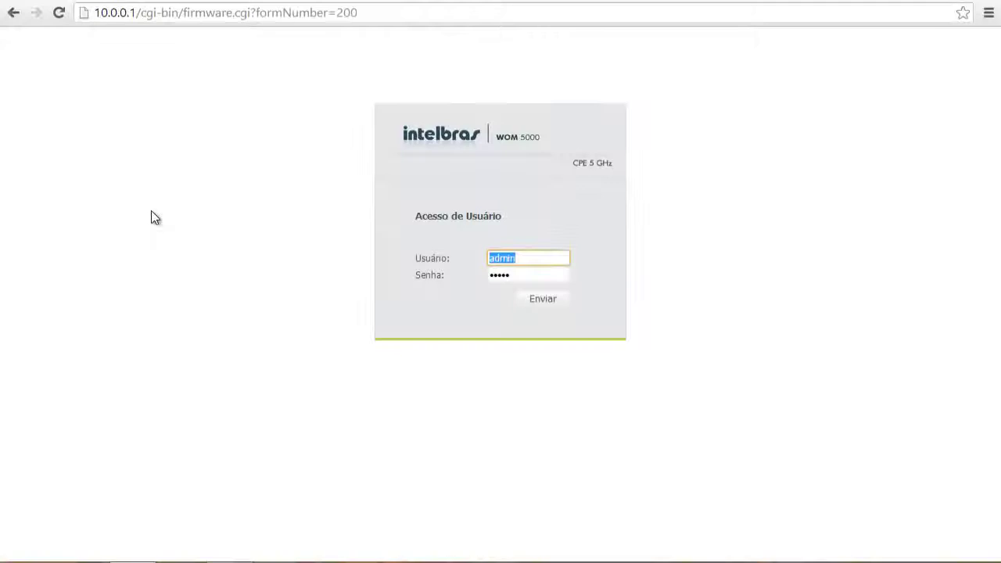
pyautogui.click(539, 302)
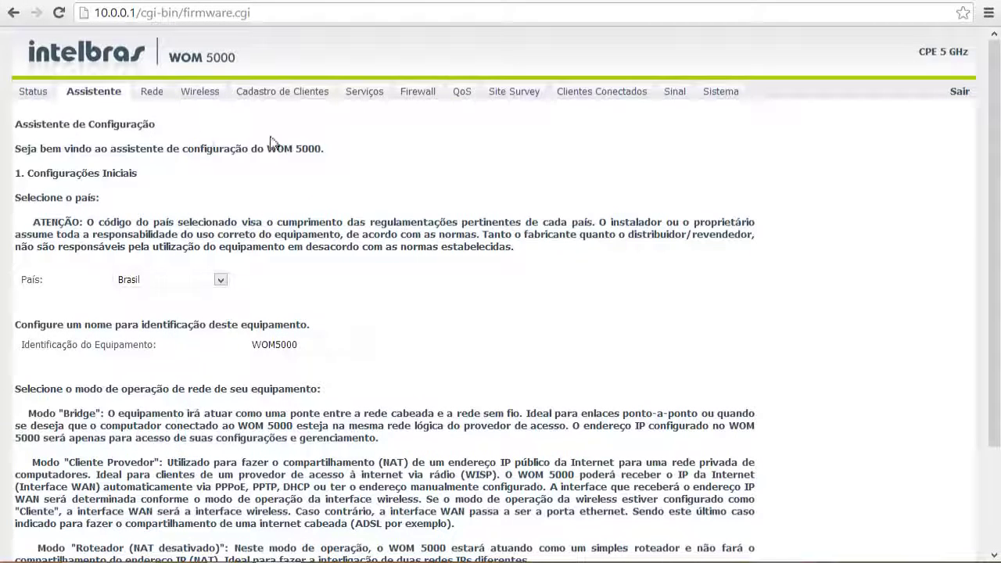
# Run a site survey and connect to the access point with the SSID Intelbras
pyautogui.click(517, 93)
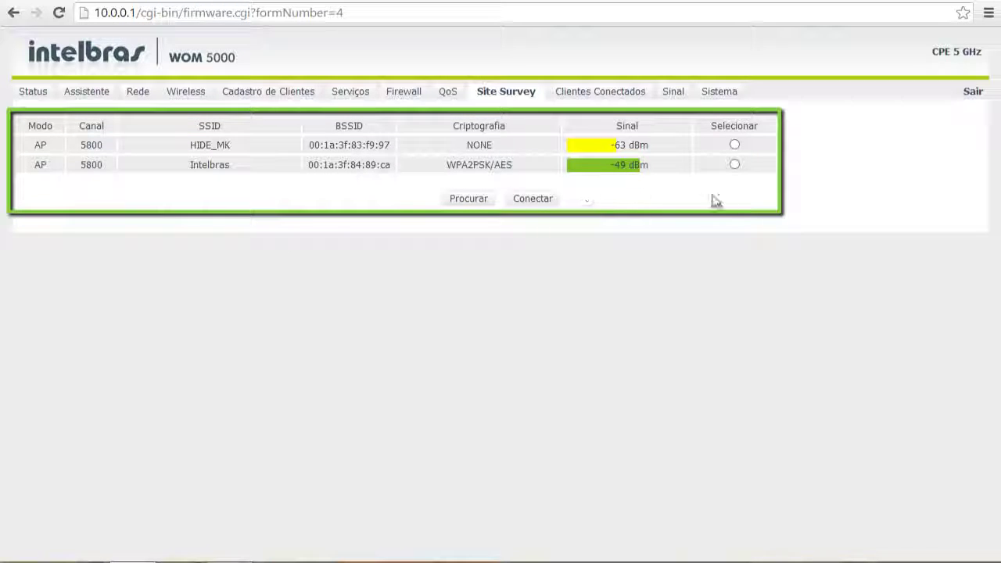
pyautogui.click(734, 165)
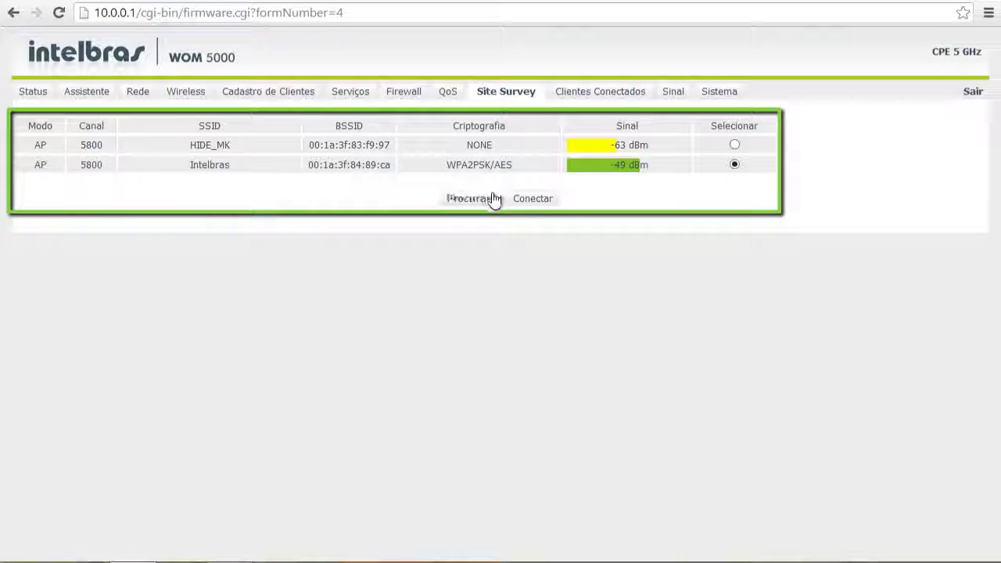
pyautogui.click(531, 201)
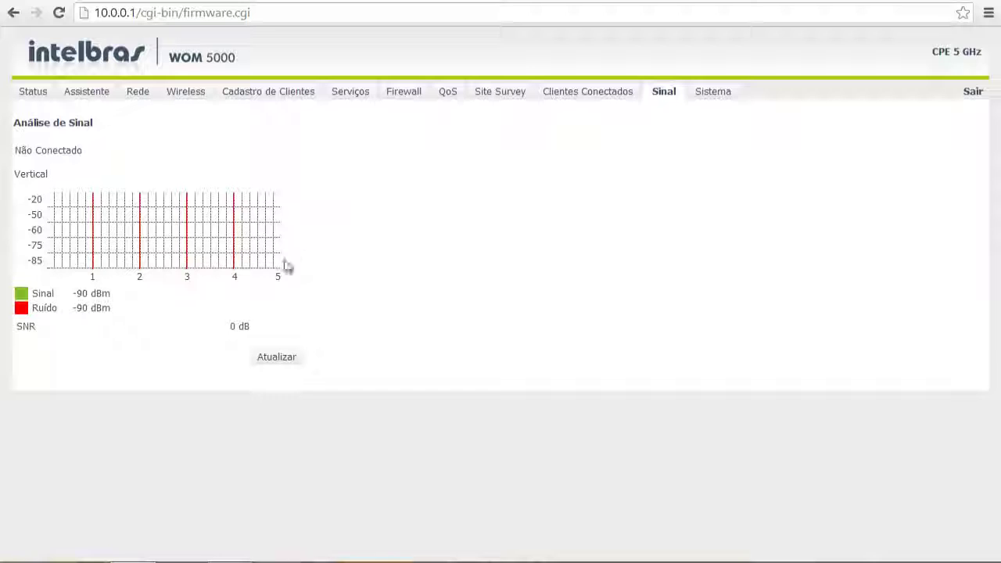
# Refresh the signal analysis twice to check the link with the access point
pyautogui.click(285, 359)
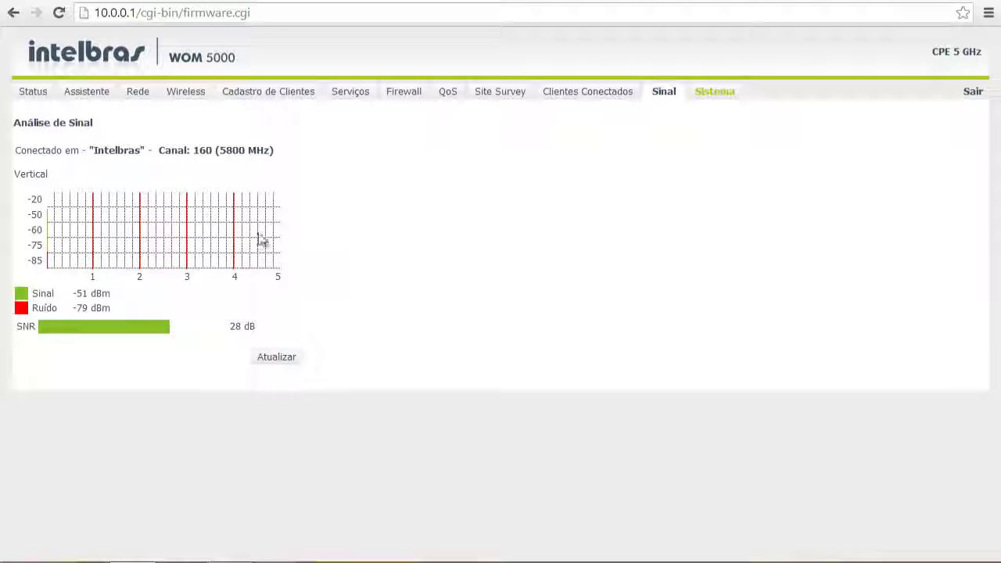
pyautogui.click(275, 363)
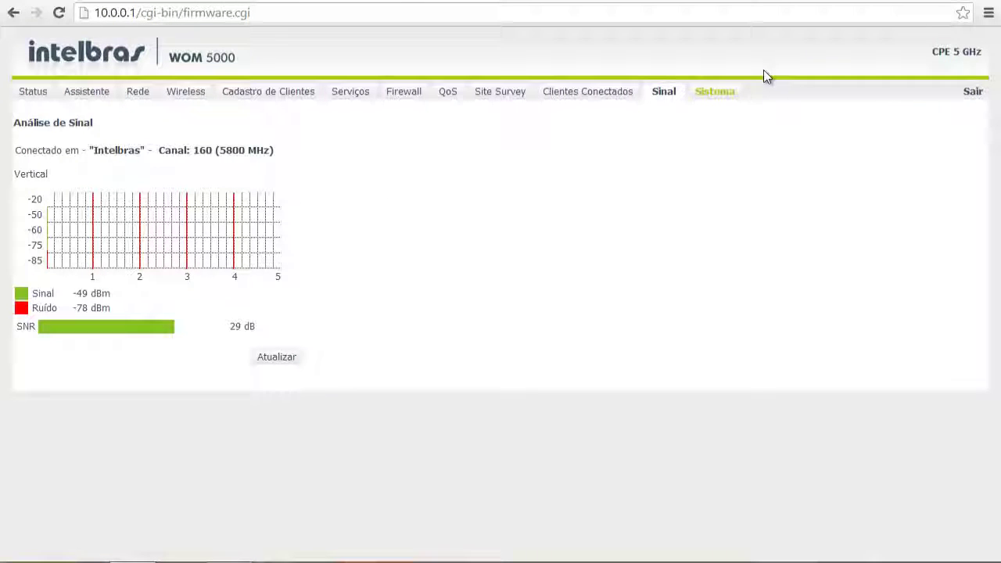
# Apply the saved modifications after the site survey connection and log back in to the device with the prefilled credentials
pyautogui.click(726, 97)
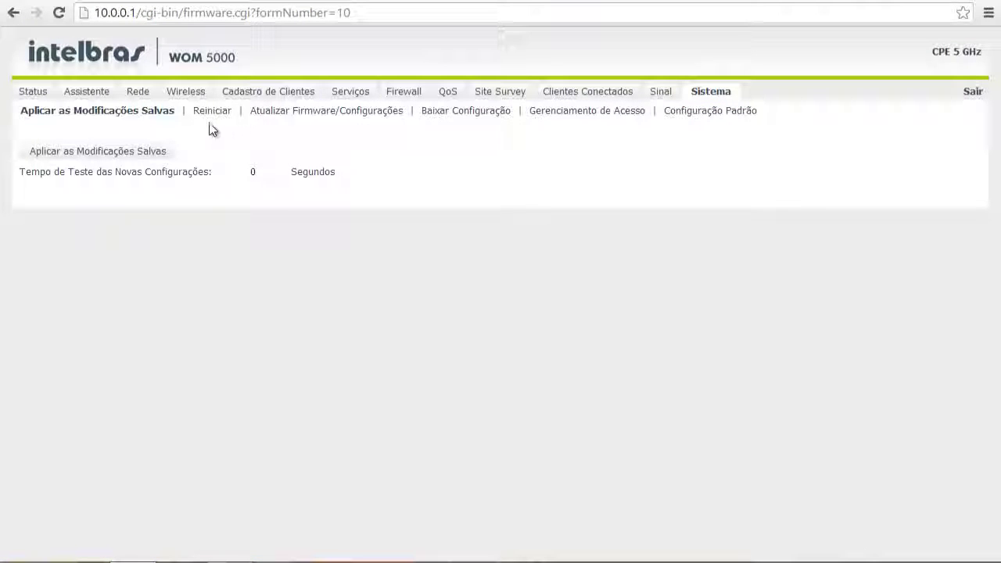
pyautogui.click(102, 151)
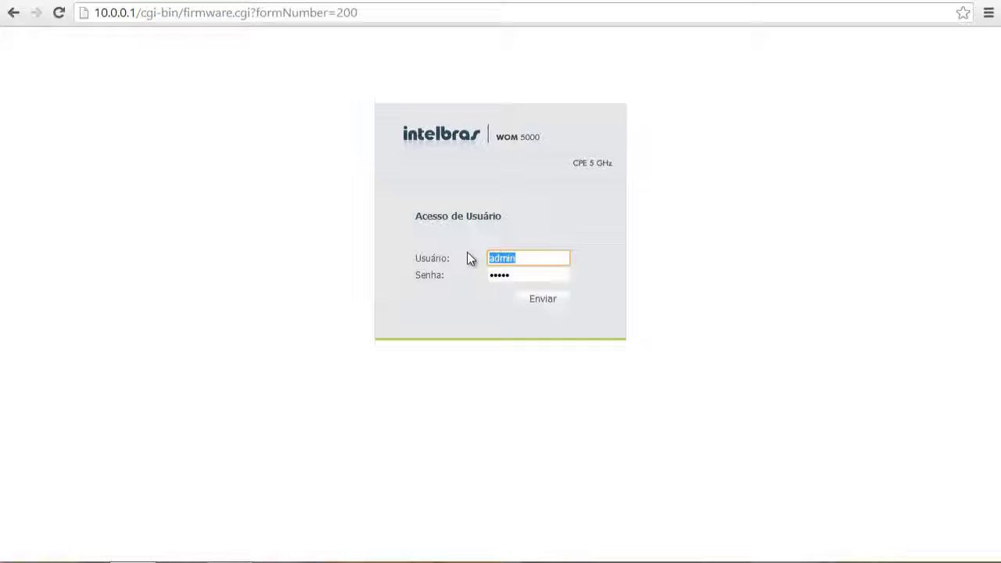
pyautogui.click(543, 299)
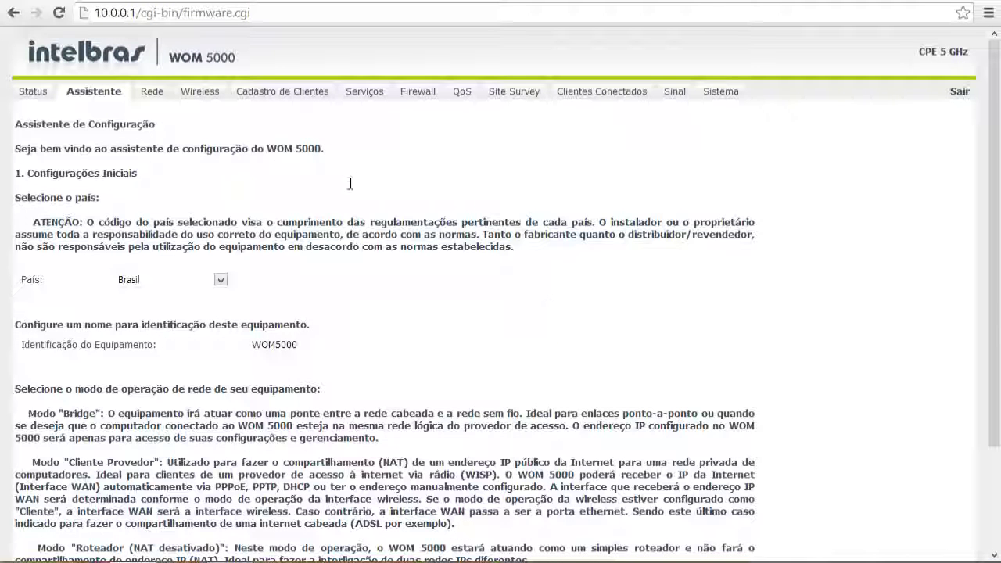
# Review the device status, from the system and wireless information to the LAN, PPPoE WAN and DHCP details
pyautogui.click(33, 94)
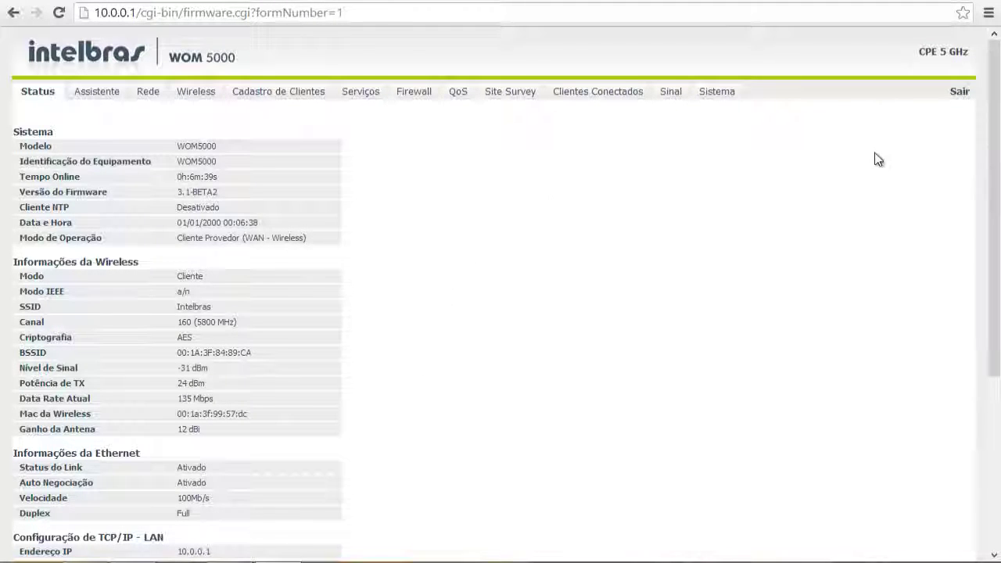
pyautogui.moveTo(997, 113); pyautogui.dragTo(990, 308)
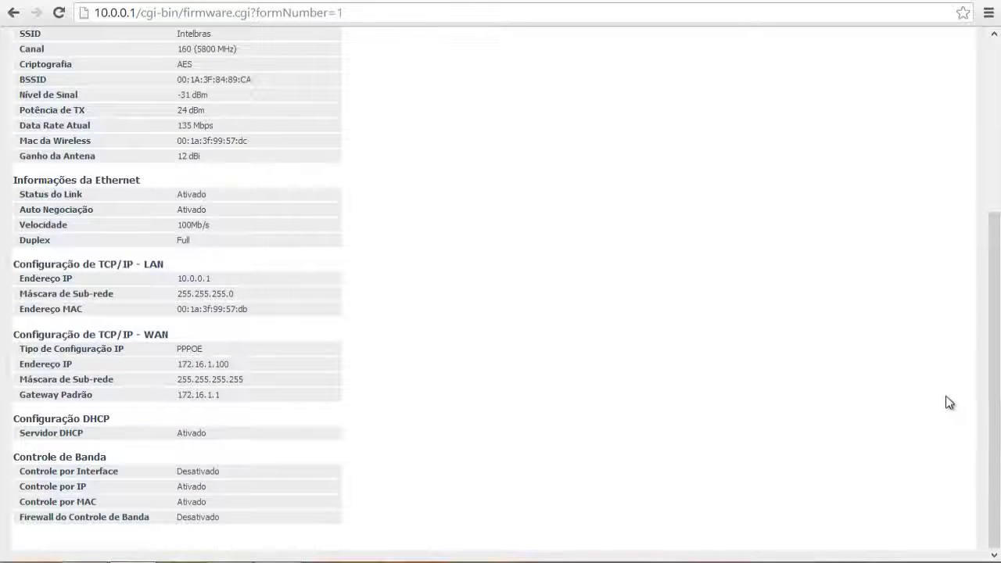
pyautogui.moveTo(997, 376); pyautogui.dragTo(989, 190)
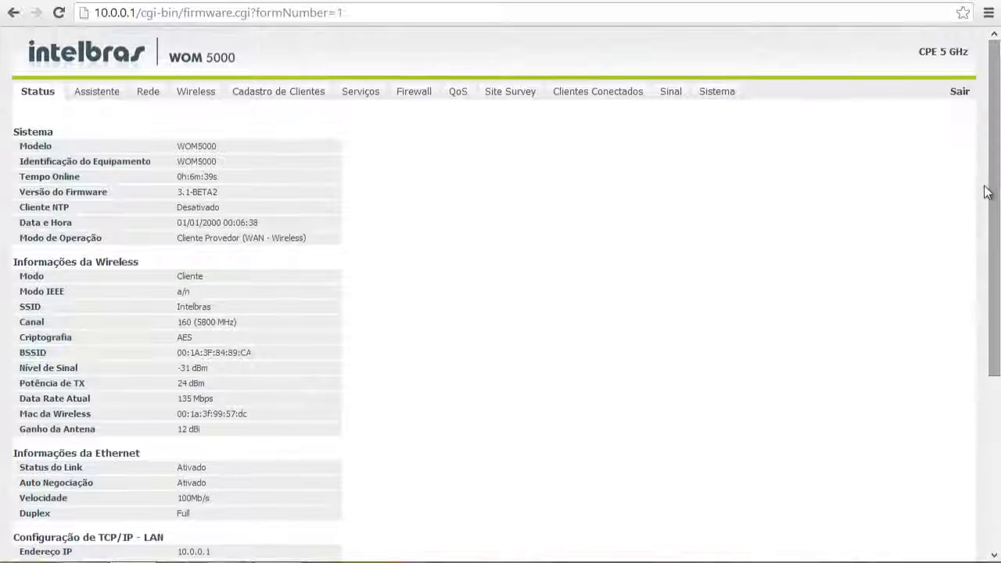
# Switch to MikroTik WinBox and inspect the details of the active PPPoE user connection, then close them
pyautogui.hotkey('alt', 'Tab')
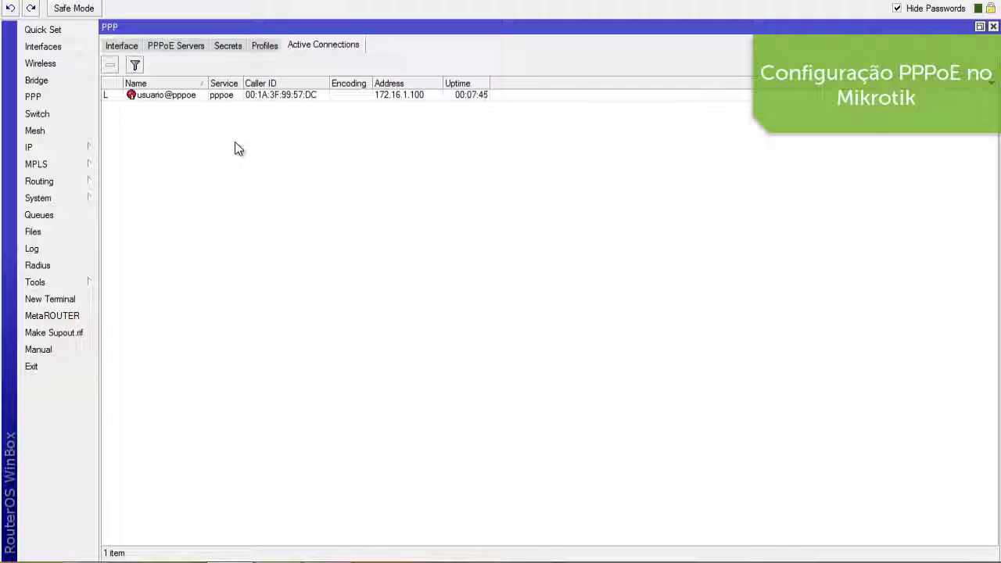
pyautogui.doubleClick(191, 95)
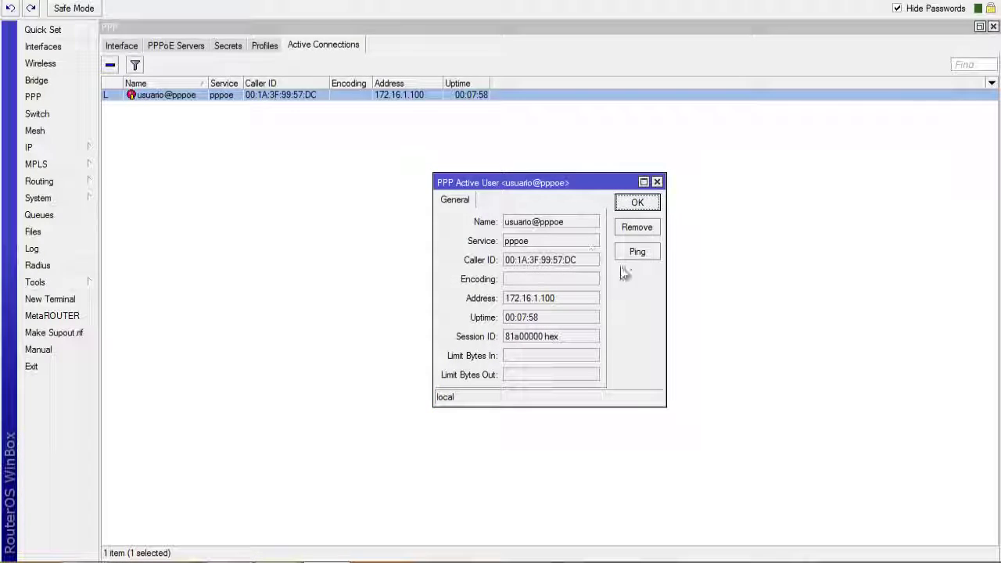
pyautogui.click(635, 206)
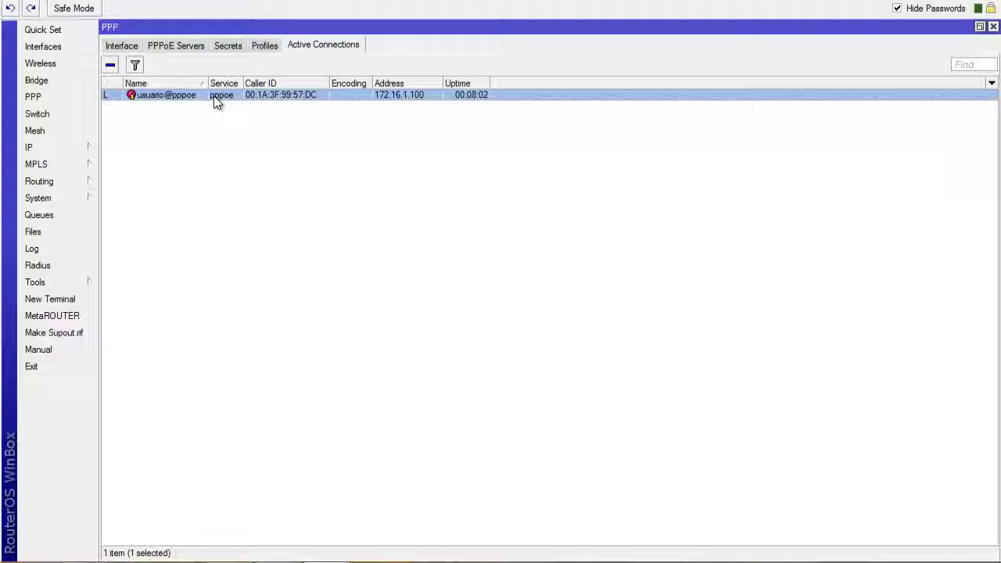
# View the PPPoE servers, then inspect the status of the connected user's dynamic PPPoE interface and close it
pyautogui.click(177, 46)
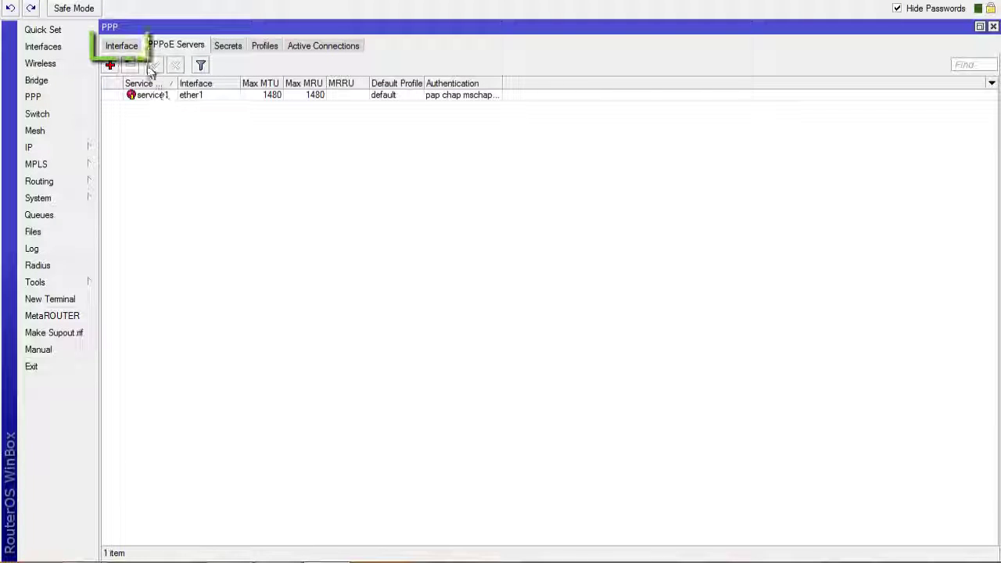
pyautogui.click(121, 45)
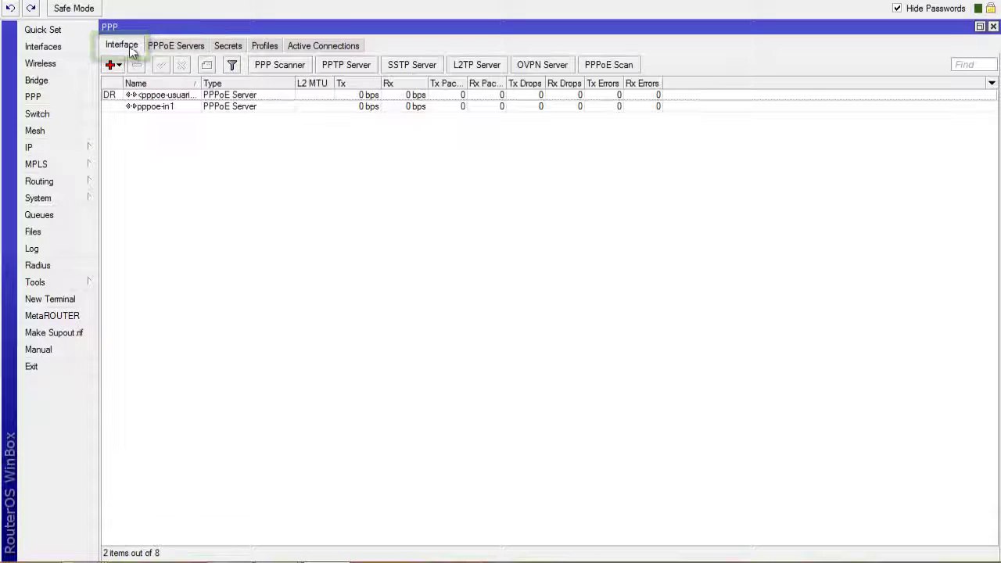
pyautogui.doubleClick(158, 96)
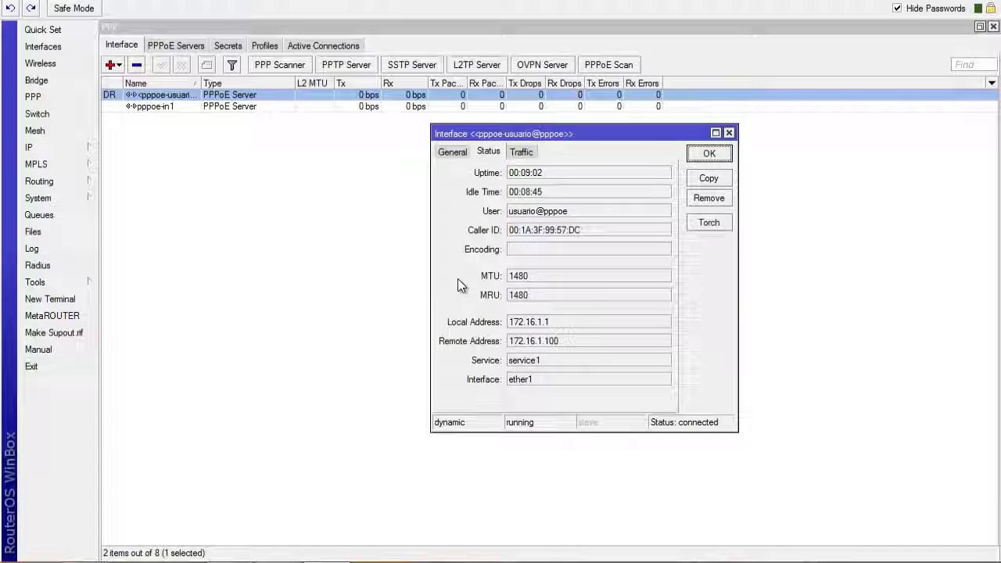
pyautogui.click(708, 154)
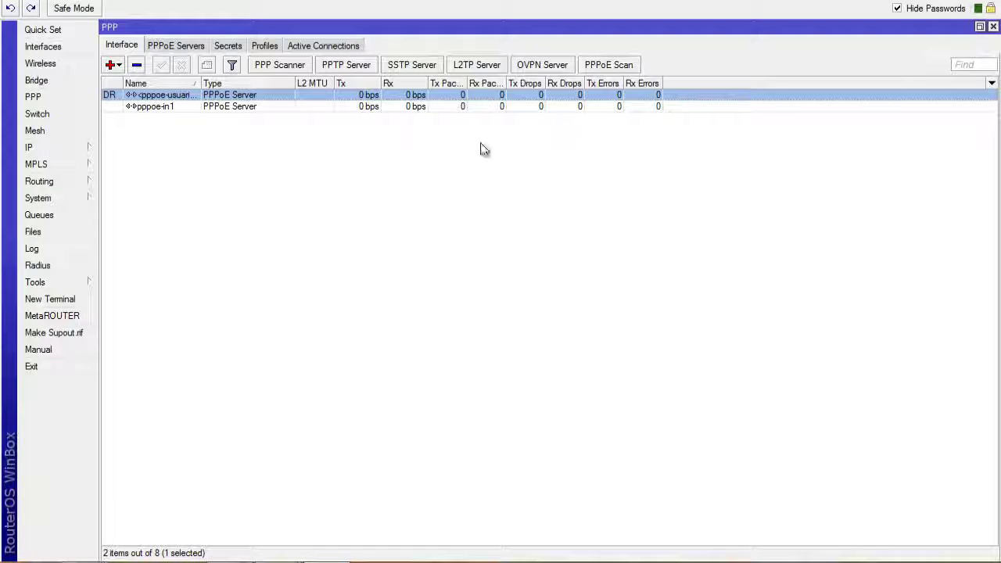